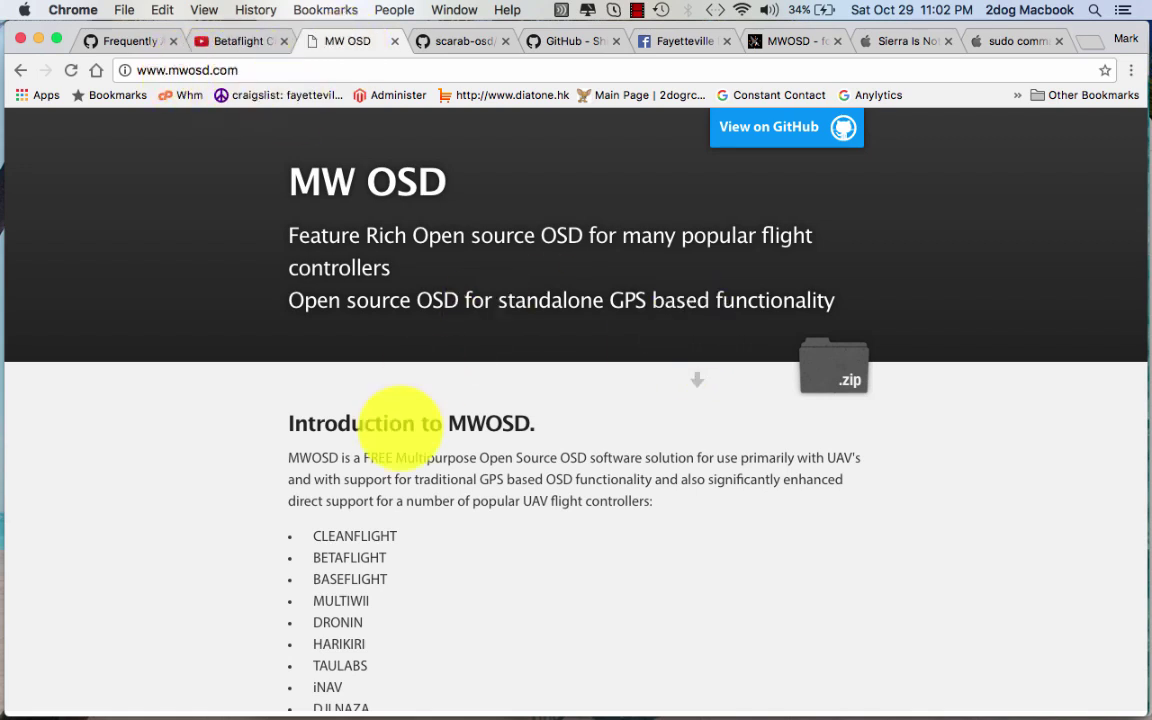
Scroll the mwosd.com page down to the downloads link.
scroll(495, 476, "down", 10)
scroll(492, 476, "down", 5)
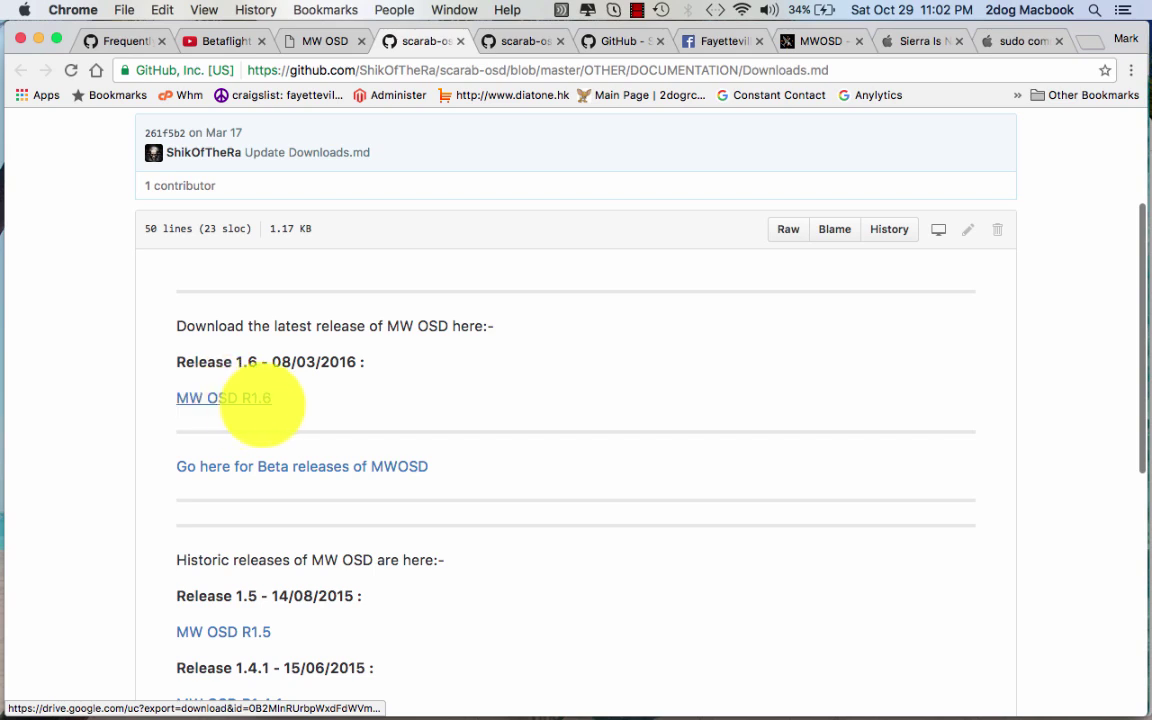
Start the MWOSD R1.6.zip download from Google Drive and show all open windows.
left_click(262, 400)
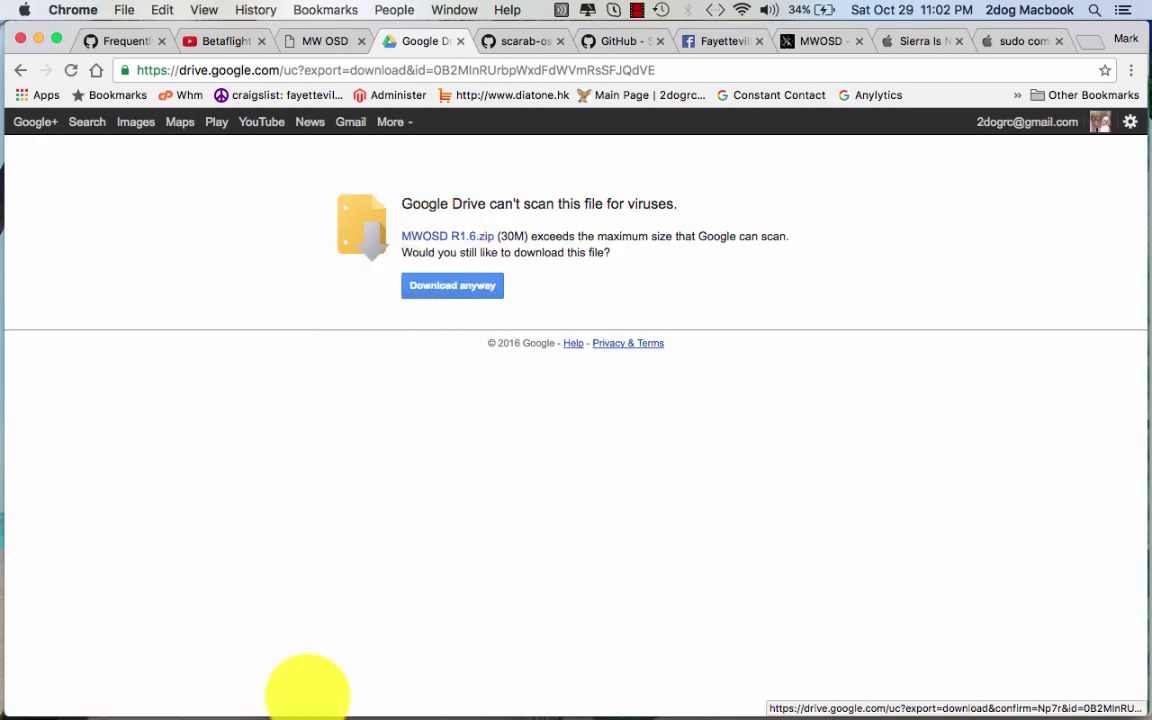
key("ctrl+Up")
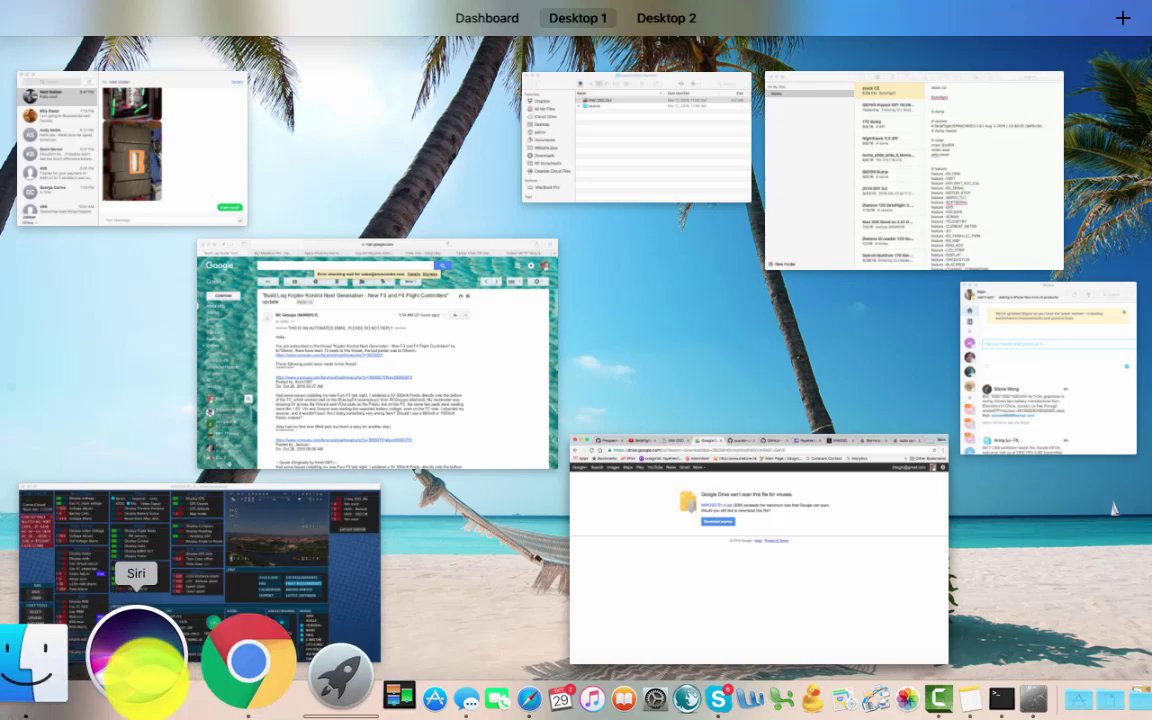
In Finder, open the downloaded MWOSD R1.6 folder in Downloads.
left_click(110, 656)
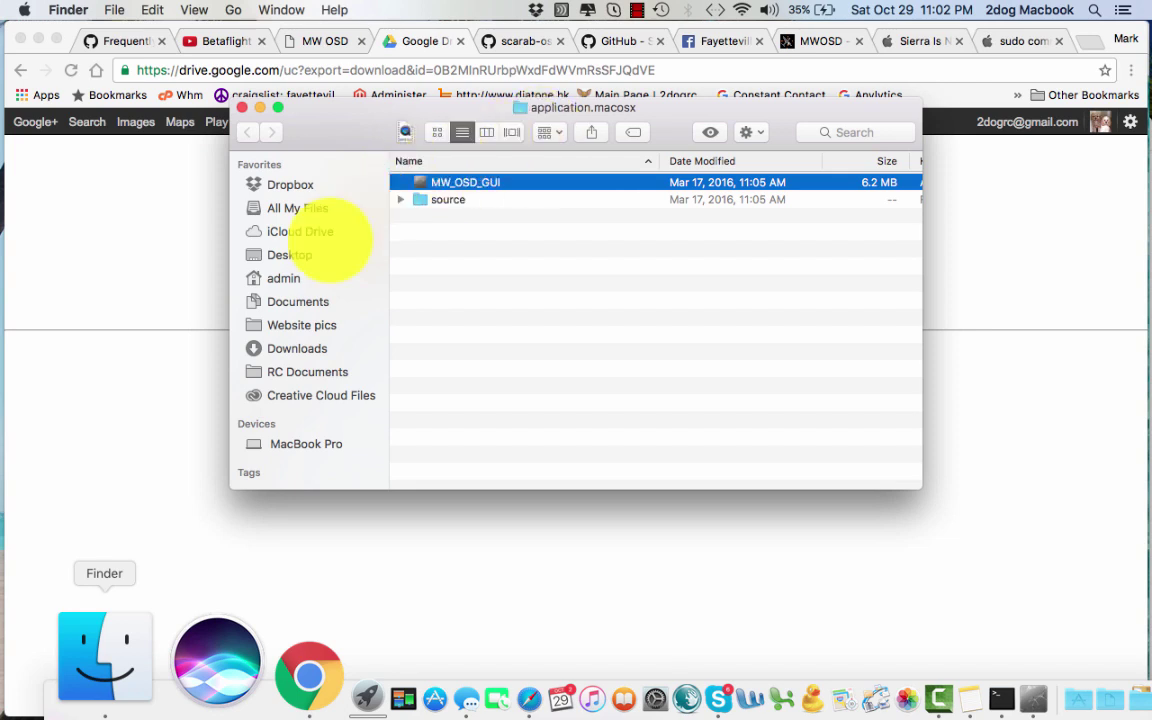
left_click(297, 348)
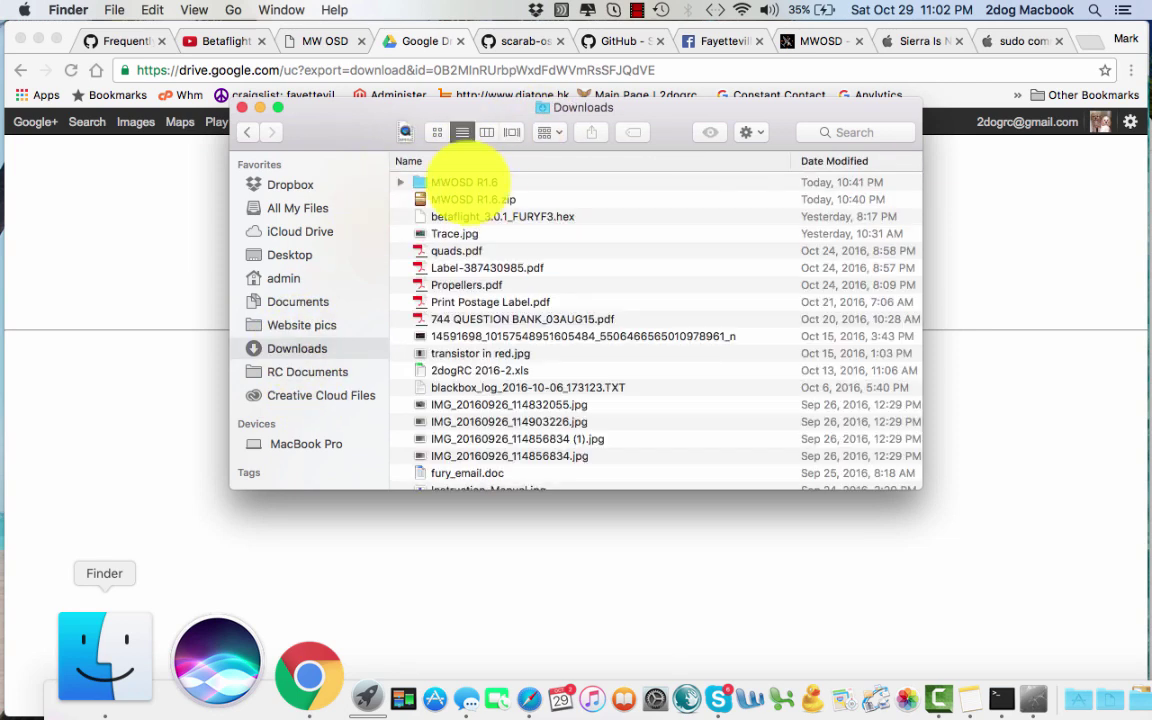
double_click(465, 183)
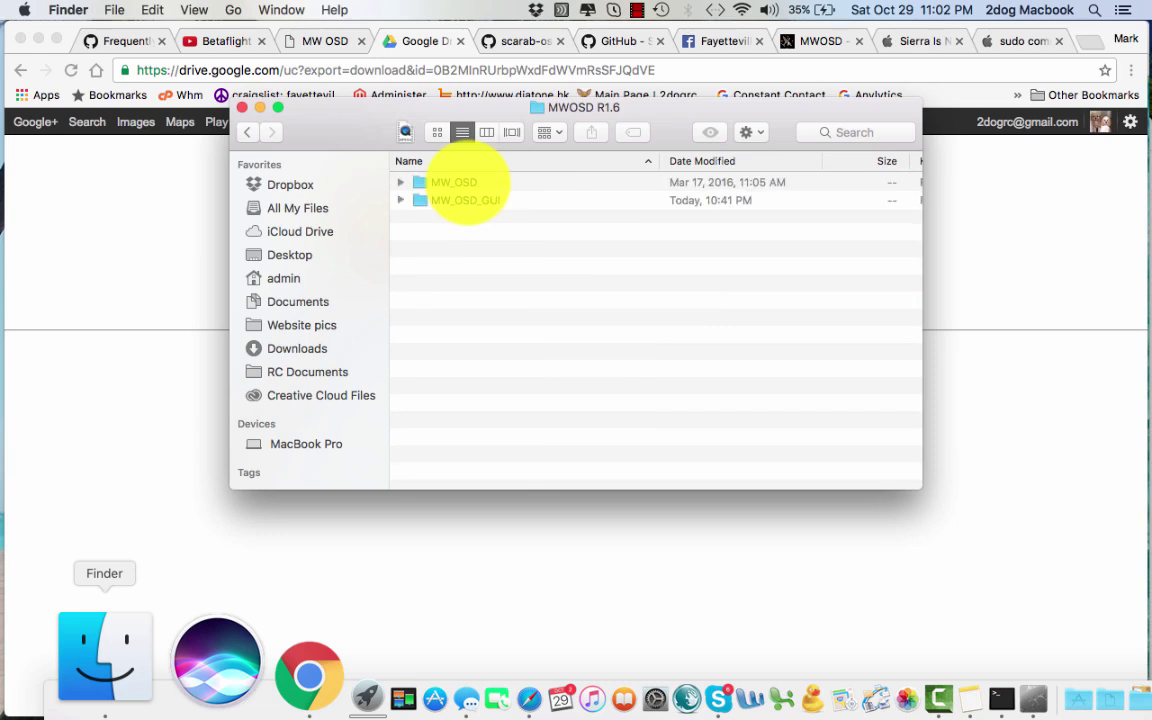
left_click(248, 131)
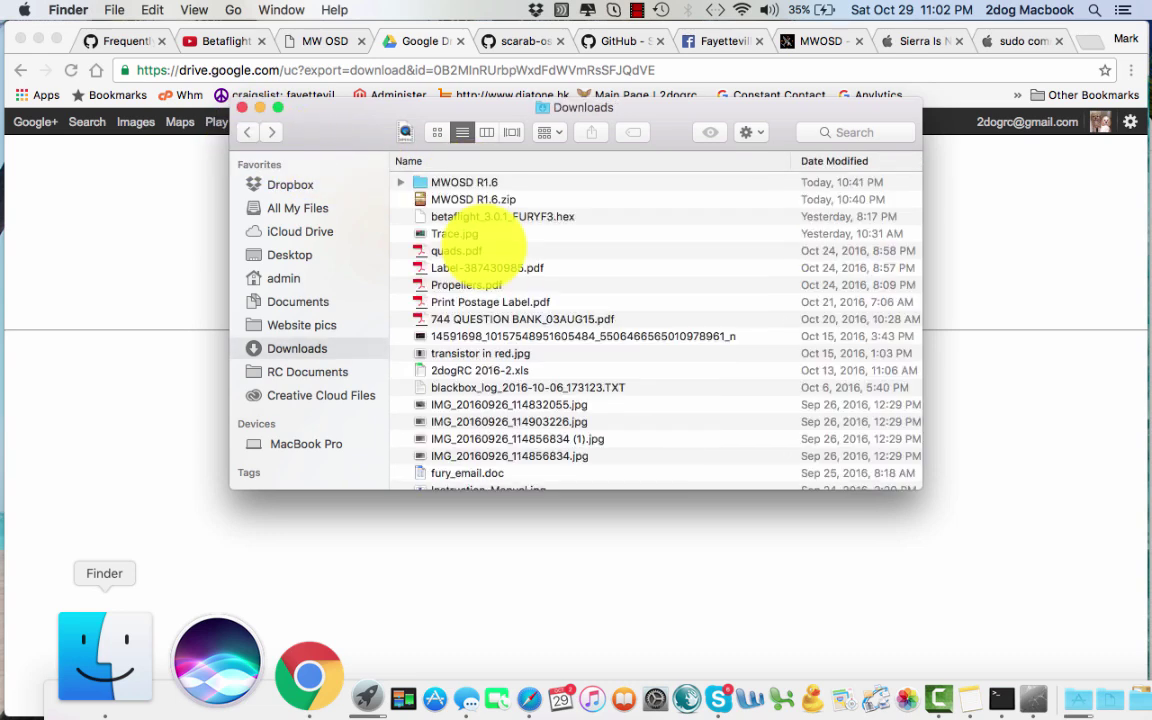
double_click(425, 183)
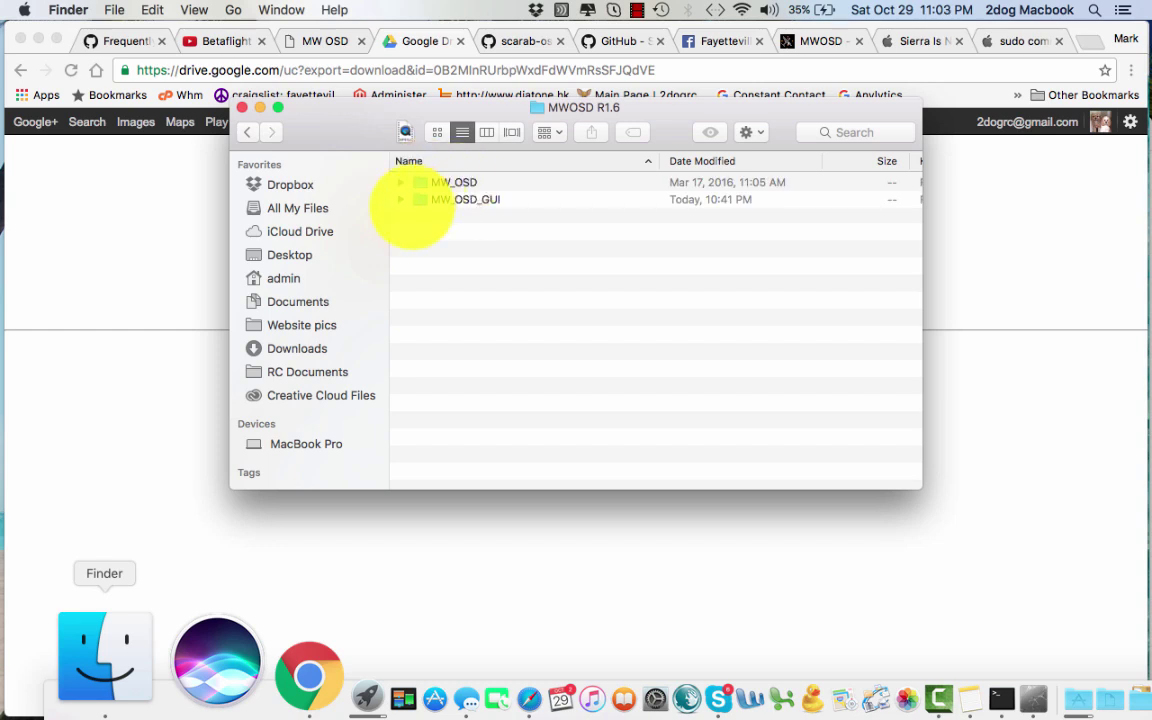
Locate the macOS app in MW_OSD_GUI > application.macosx, then close the Finder window.
left_click(424, 202)
double_click(424, 200)
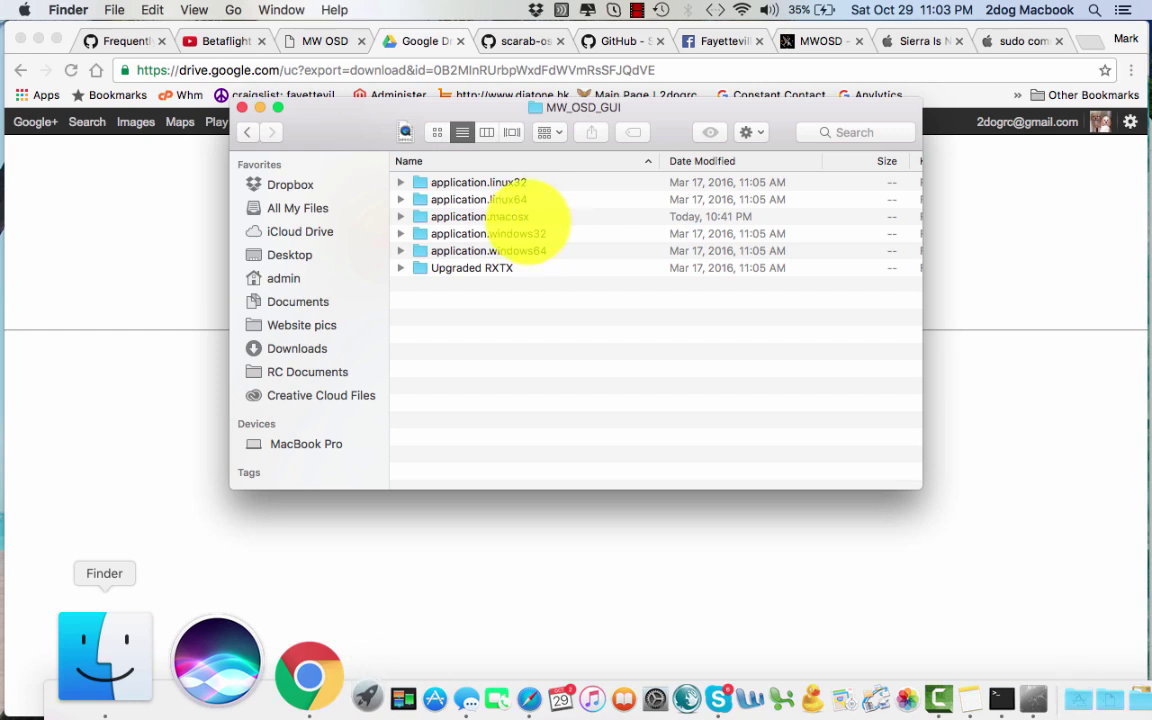
double_click(476, 216)
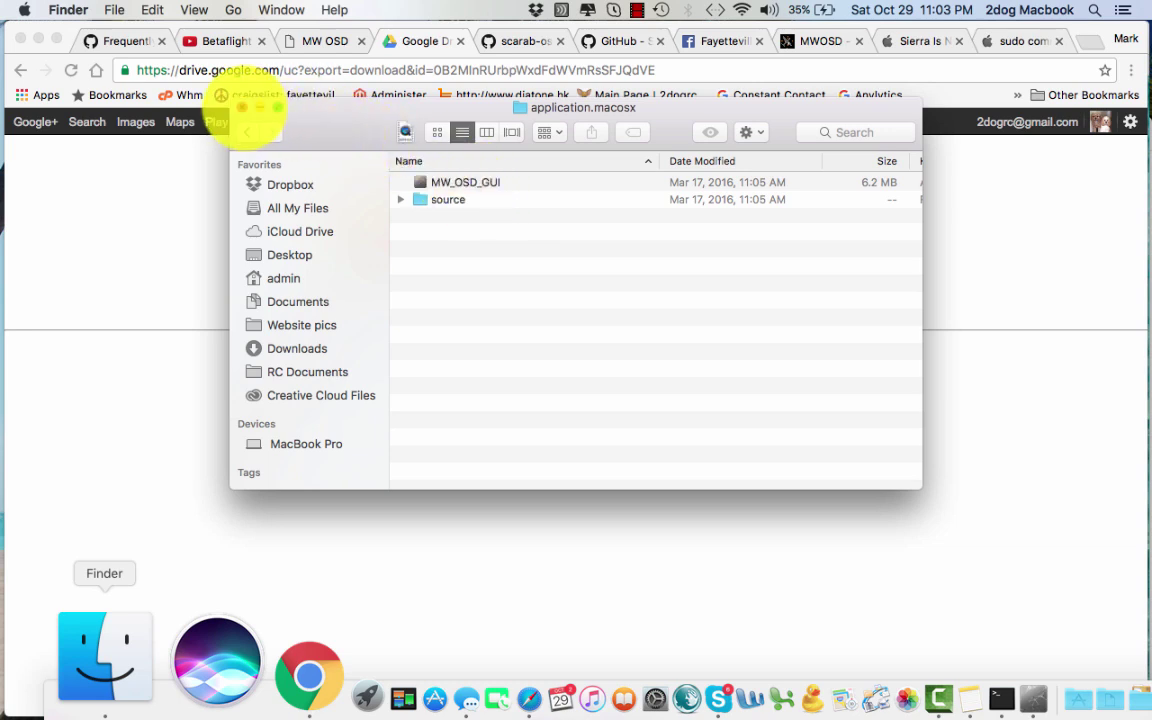
left_click(243, 107)
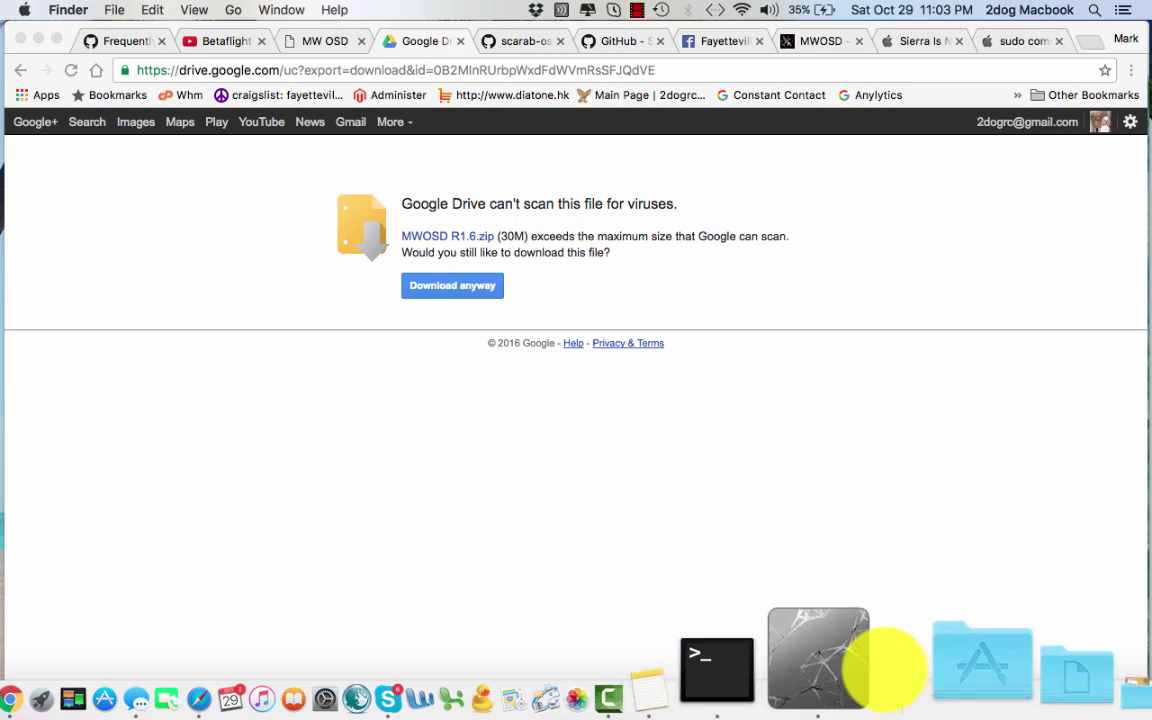
Launch MW_OSD_GUI and connect to the SLAB_USBtoUART port at 115200 baud.
left_click(855, 672)
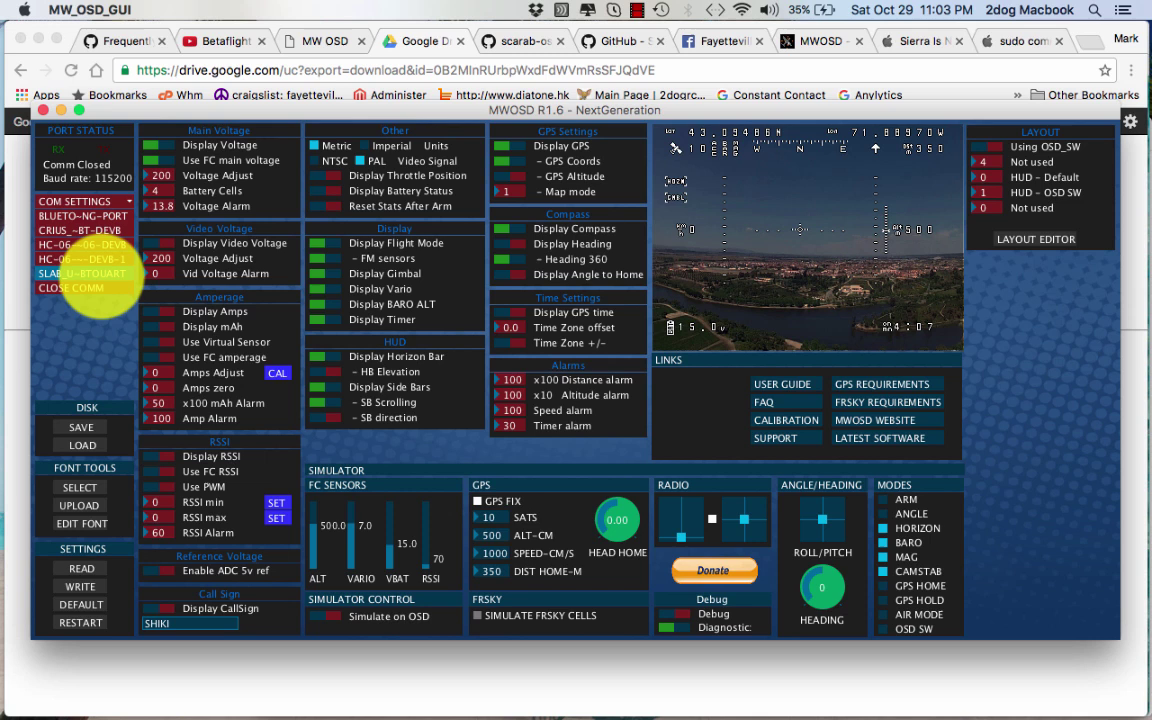
left_click(100, 276)
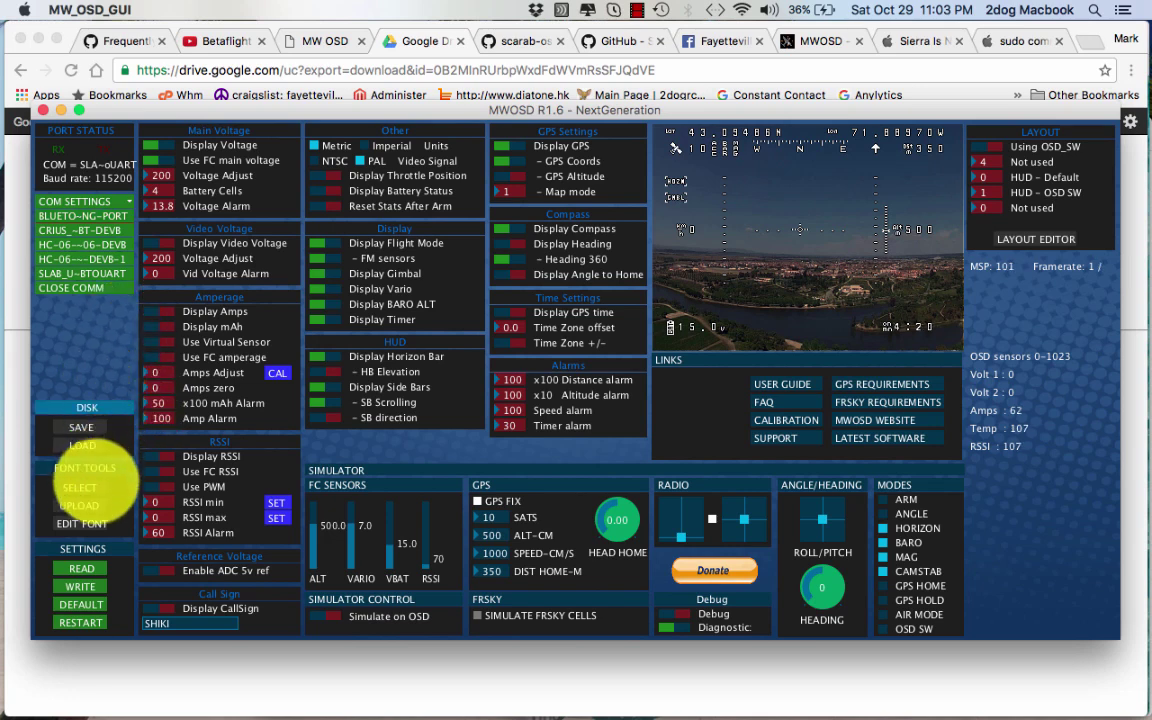
left_click(80, 487)
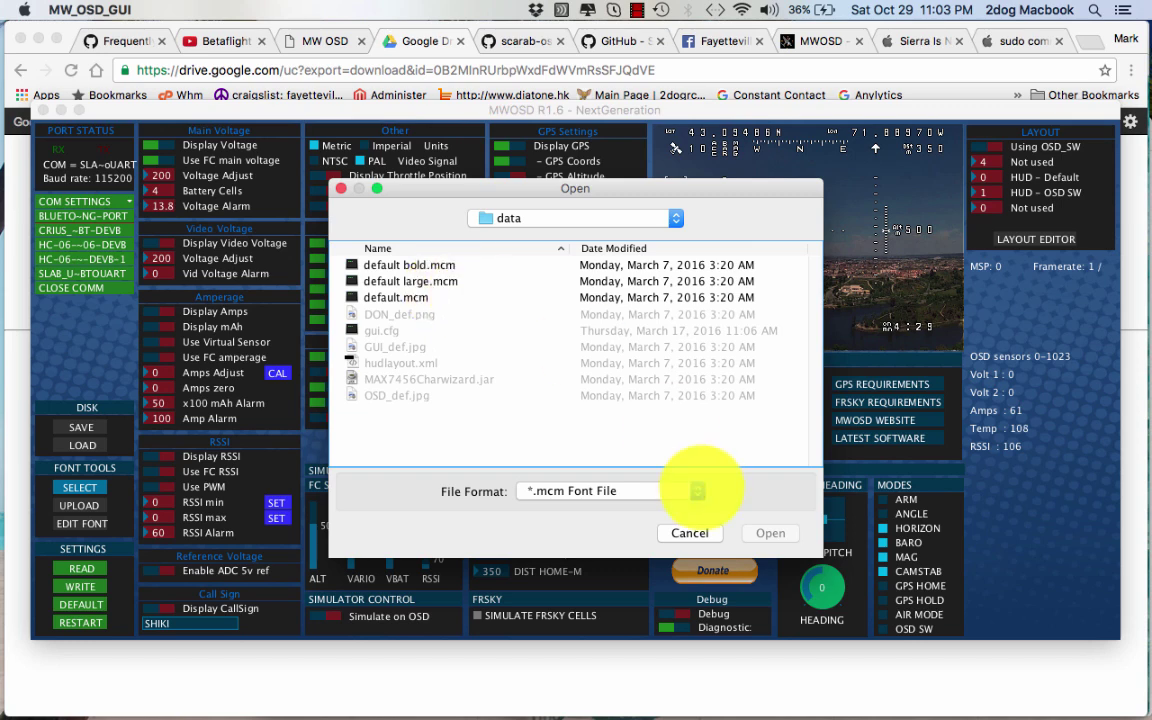
left_click(690, 533)
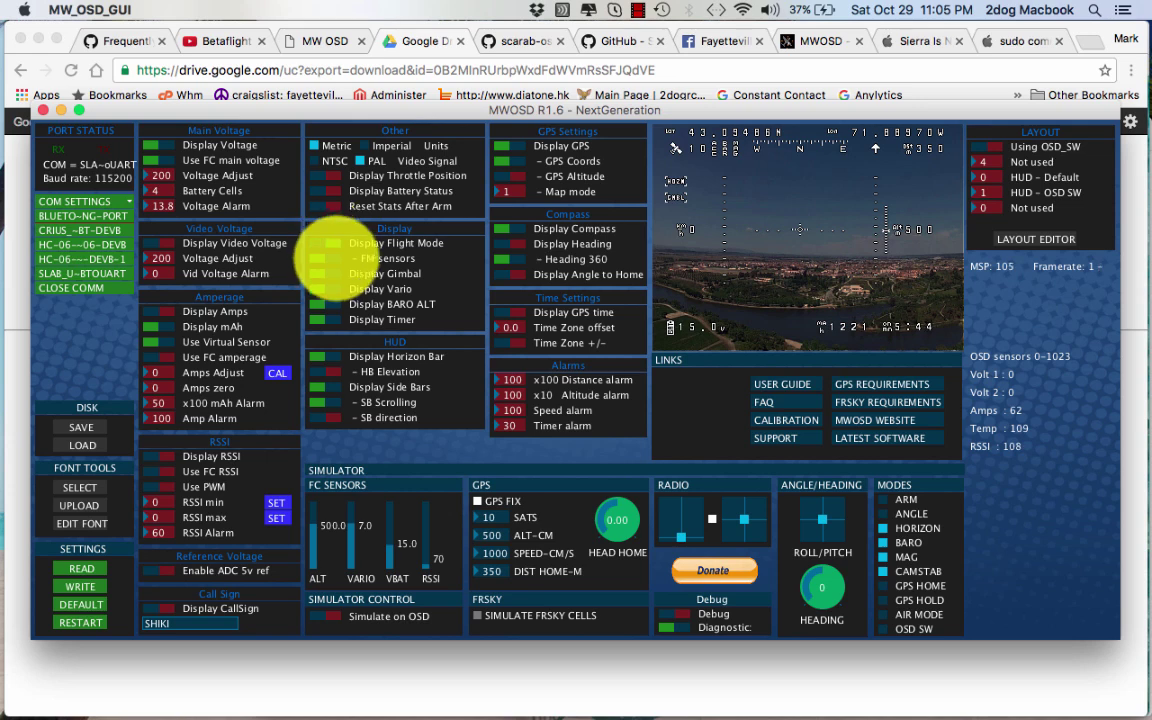
Turn off Display Flight Mode, SB Scrolling, Horizon Bar, GPS, Compass and Heading 360.
left_click(333, 244)
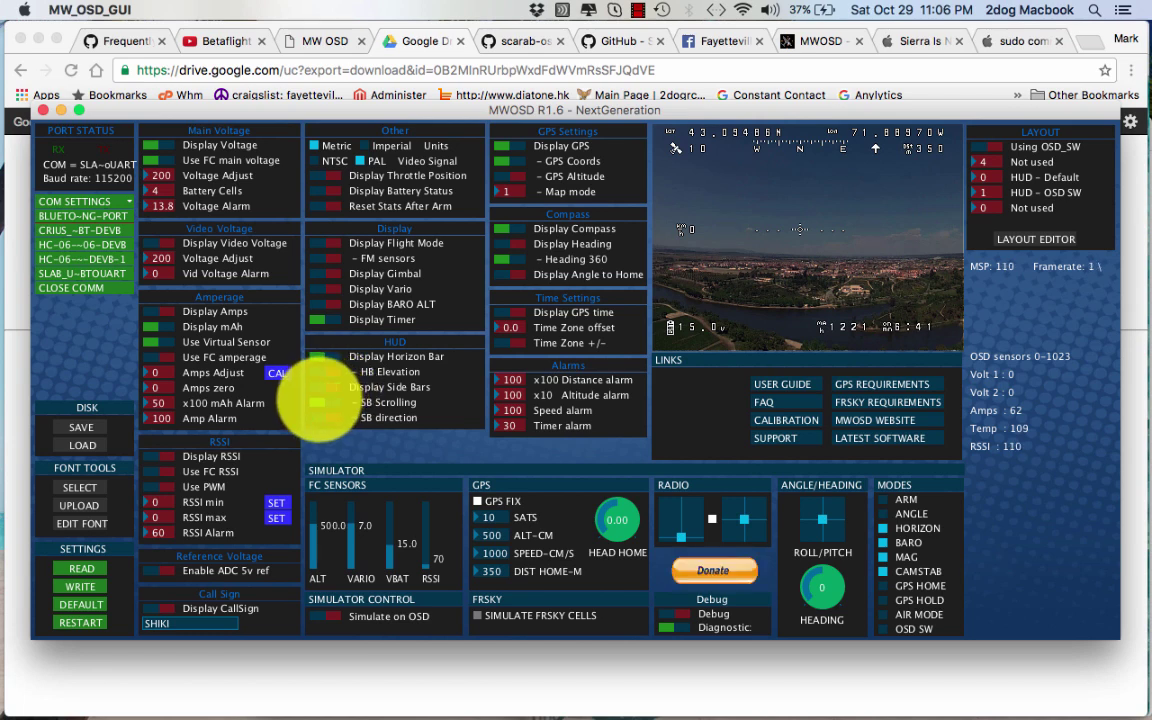
left_click(316, 402)
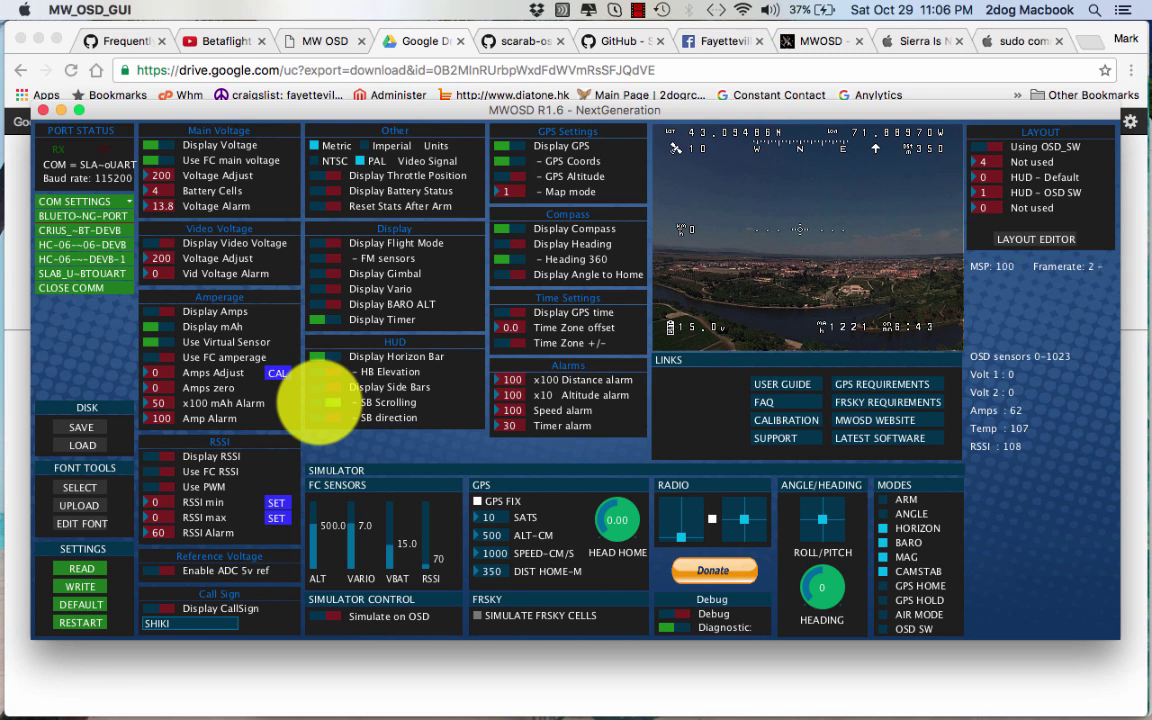
left_click(318, 356)
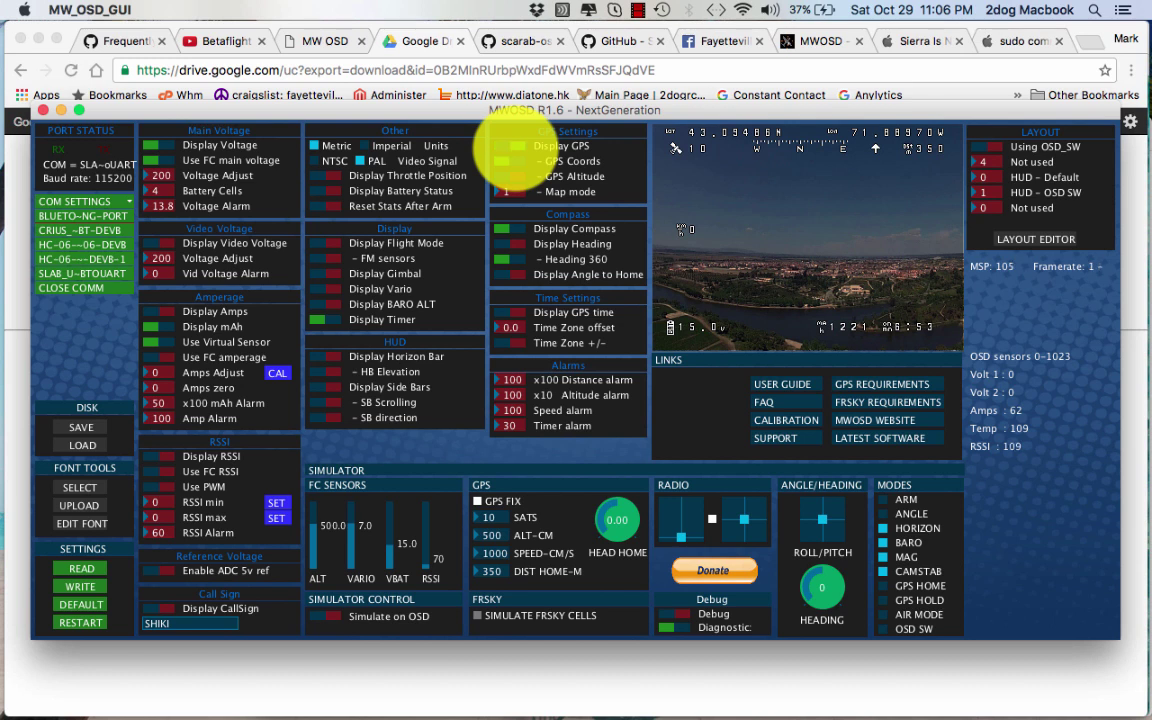
left_click(510, 148)
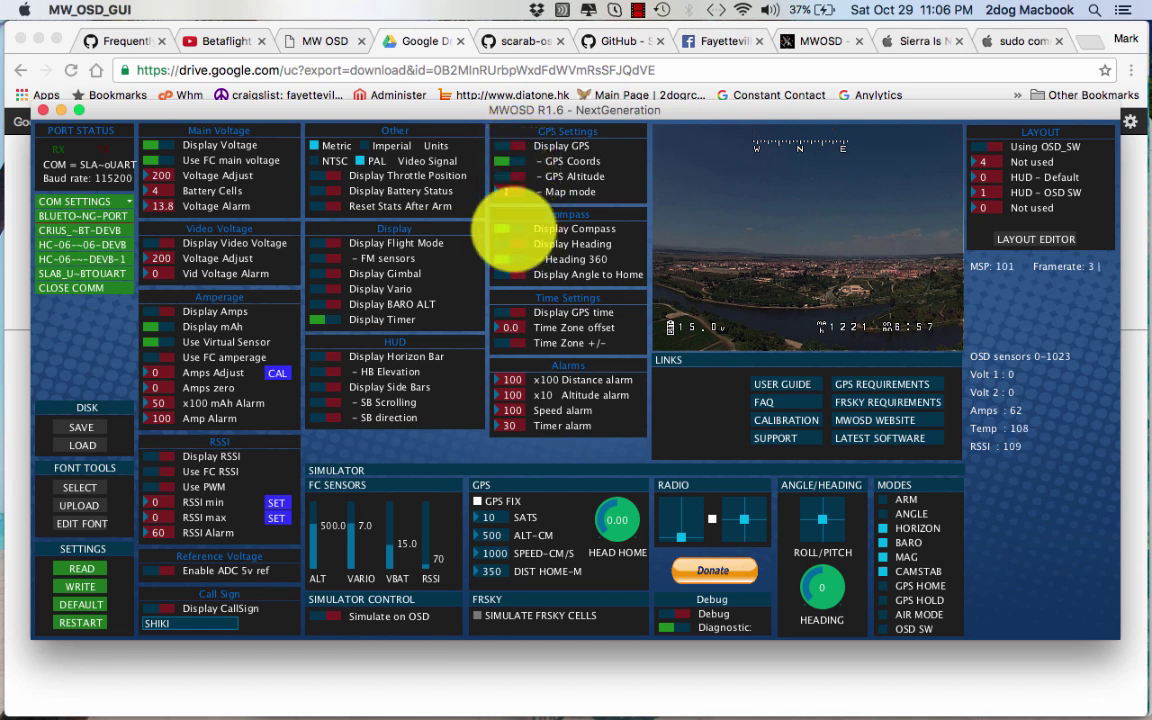
left_click(510, 229)
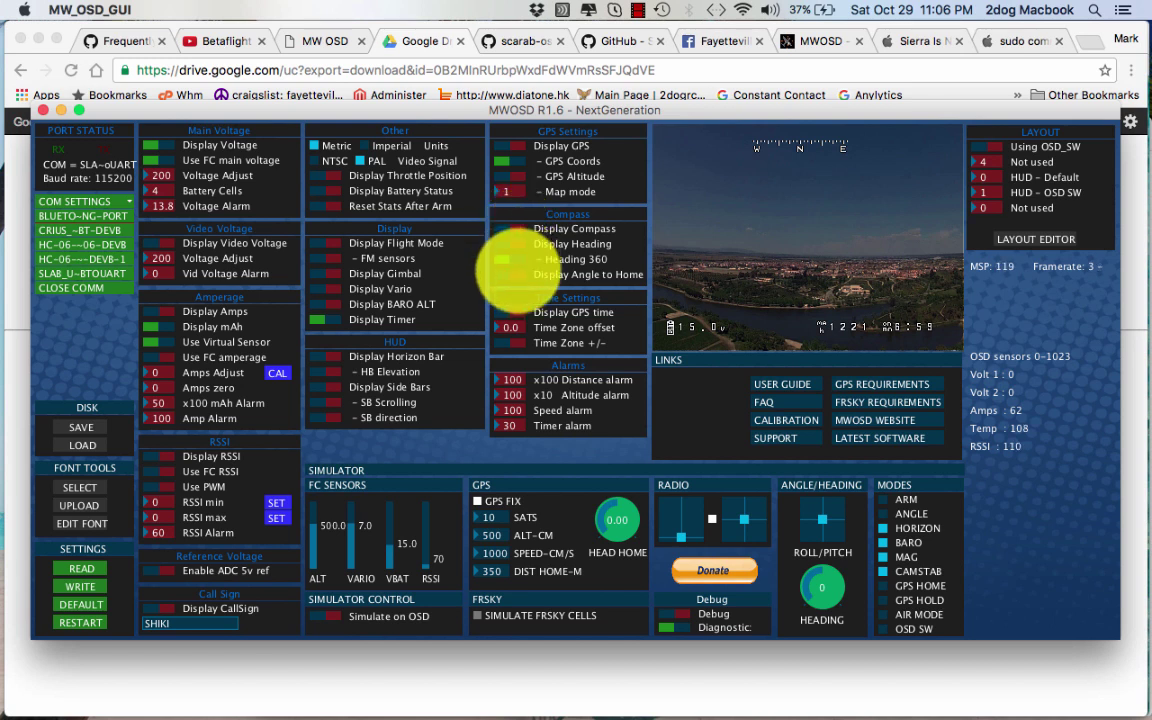
left_click(510, 259)
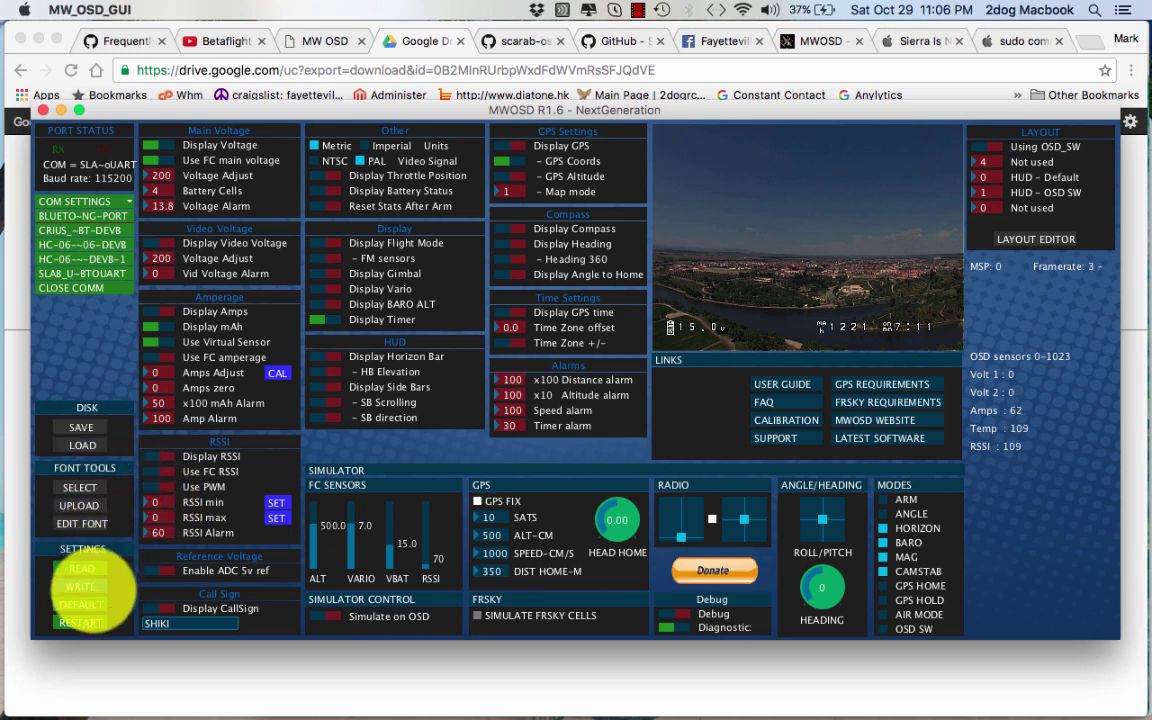
Write the edited display settings to the OSD and let the write reach 100%.
left_click(85, 588)
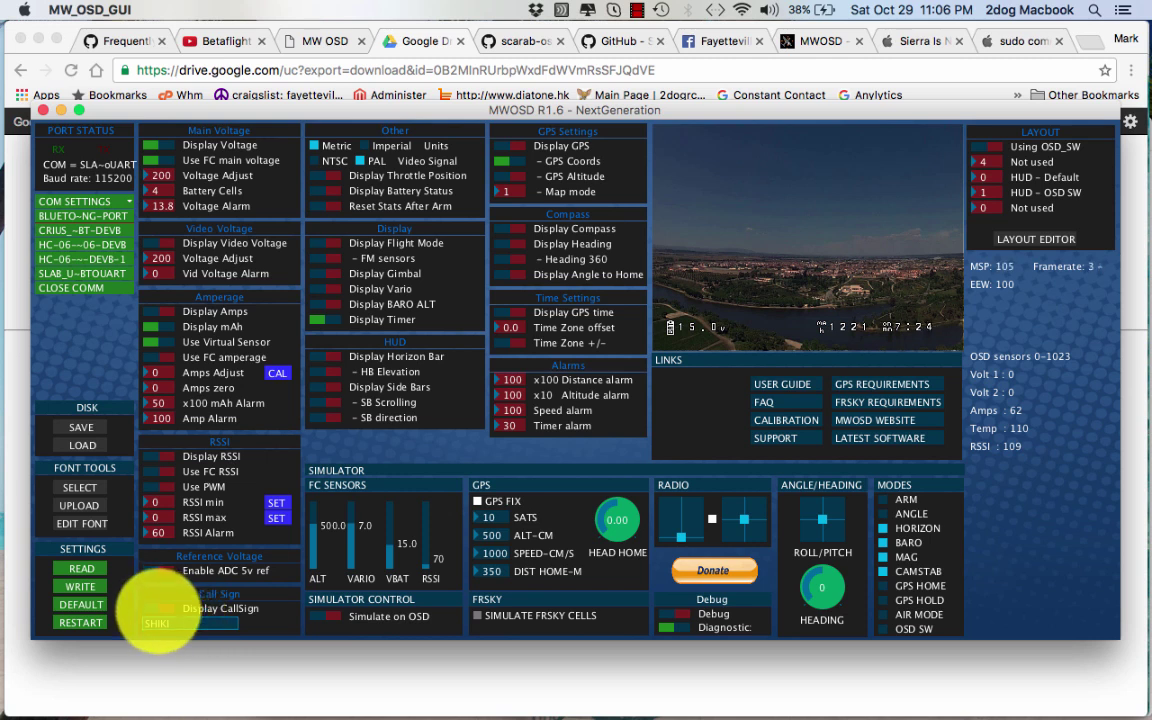
Enable Display CallSign, change the call sign to 'Sonic Sparrow', then disable it again.
left_click(152, 608)
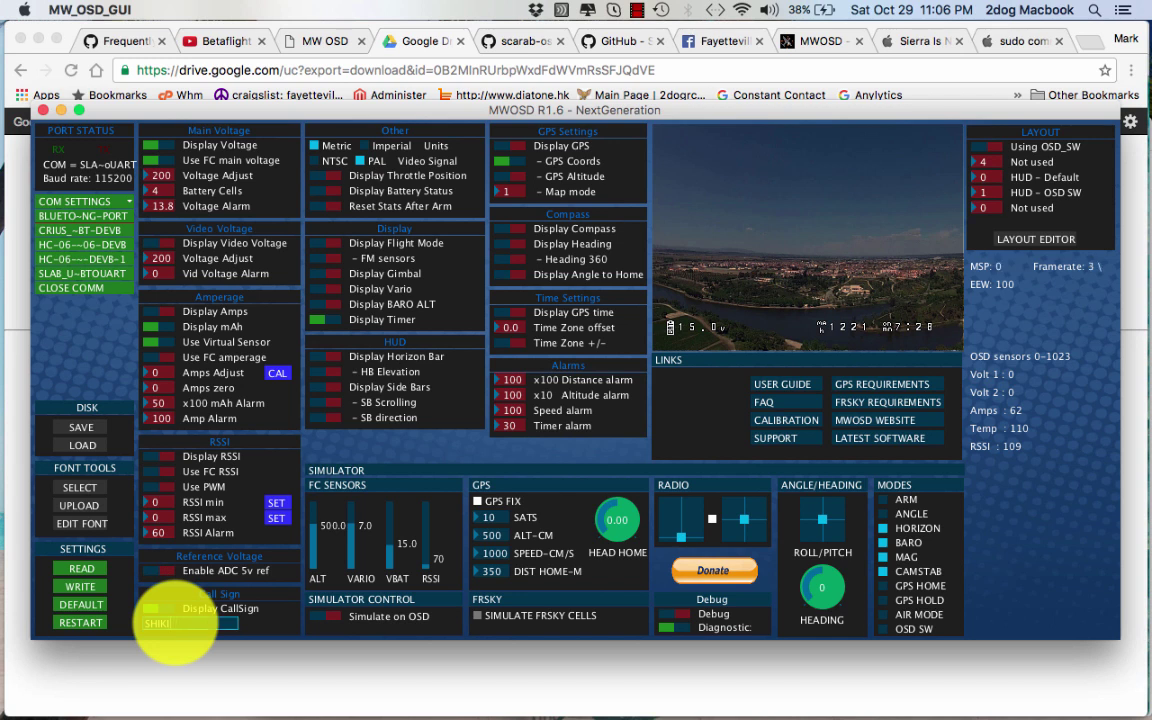
key("BackSpace")
key("BackSpace")
key("BackSpace")
key("BackSpace")
type("onic")
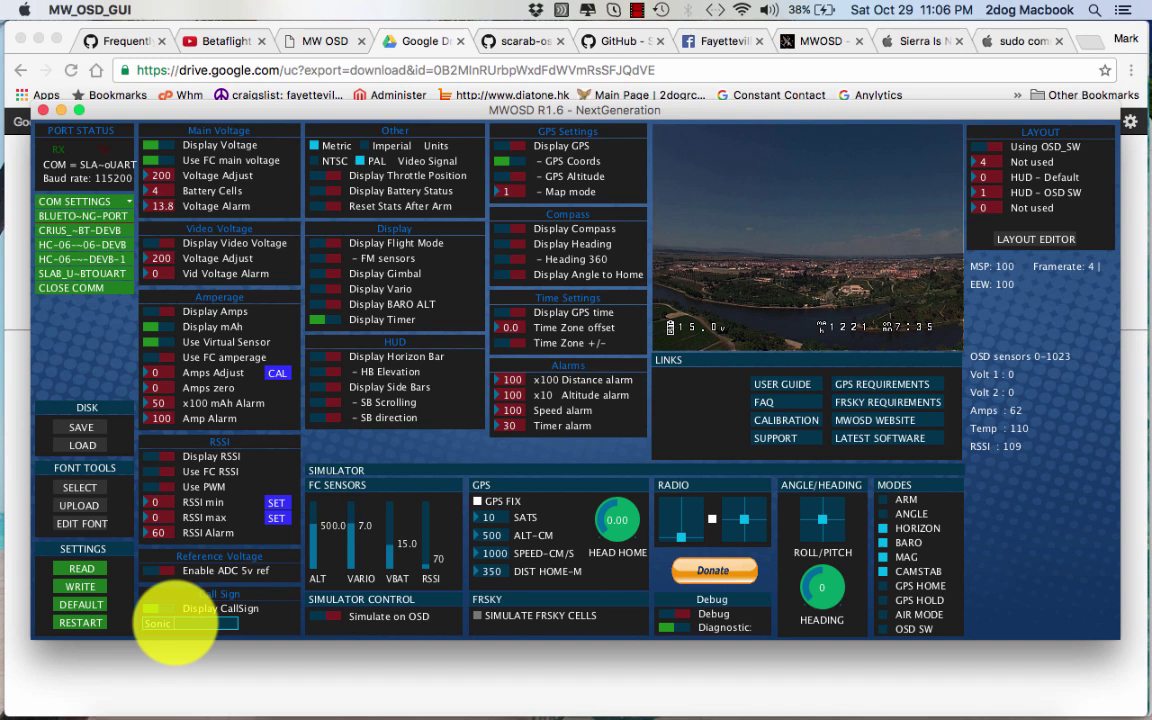
type(" Sparro")
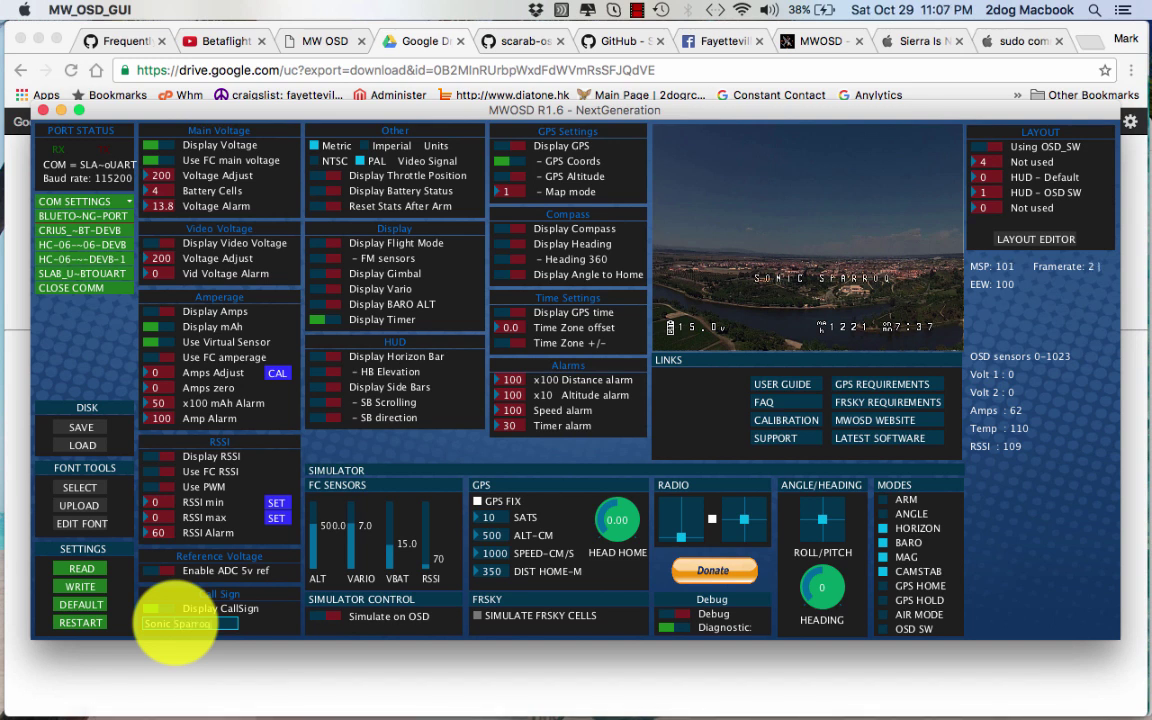
type("w")
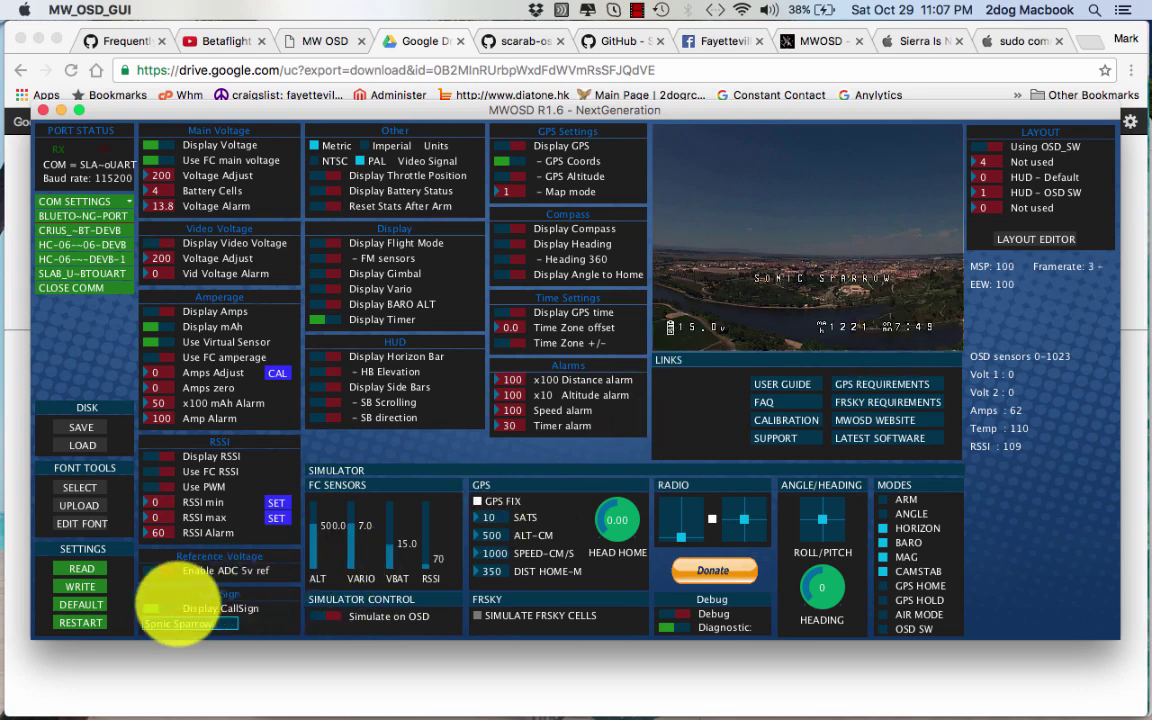
left_click(163, 608)
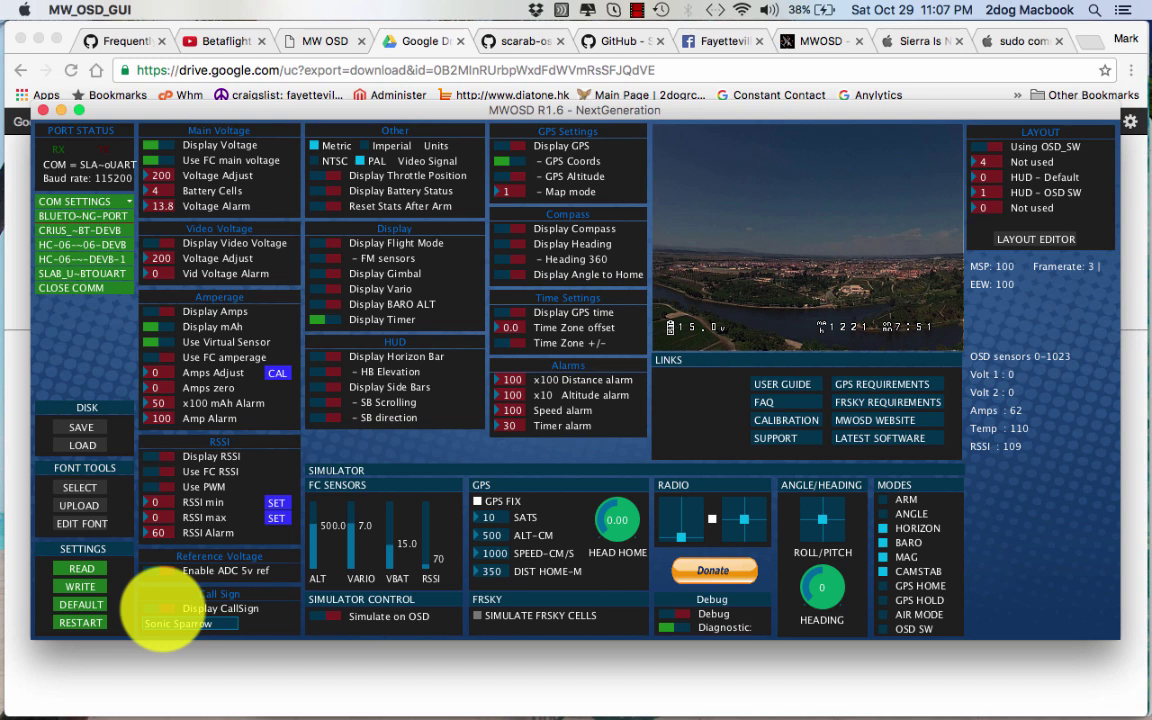